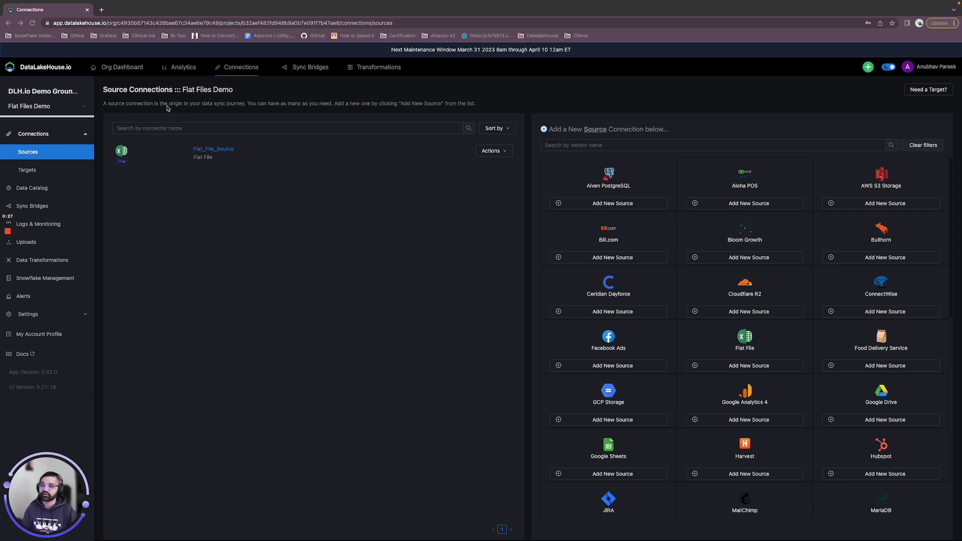
# Search the available new source connectors by vendor name for "flat".
pyautogui.click(37, 135)
pyautogui.click(37, 136)
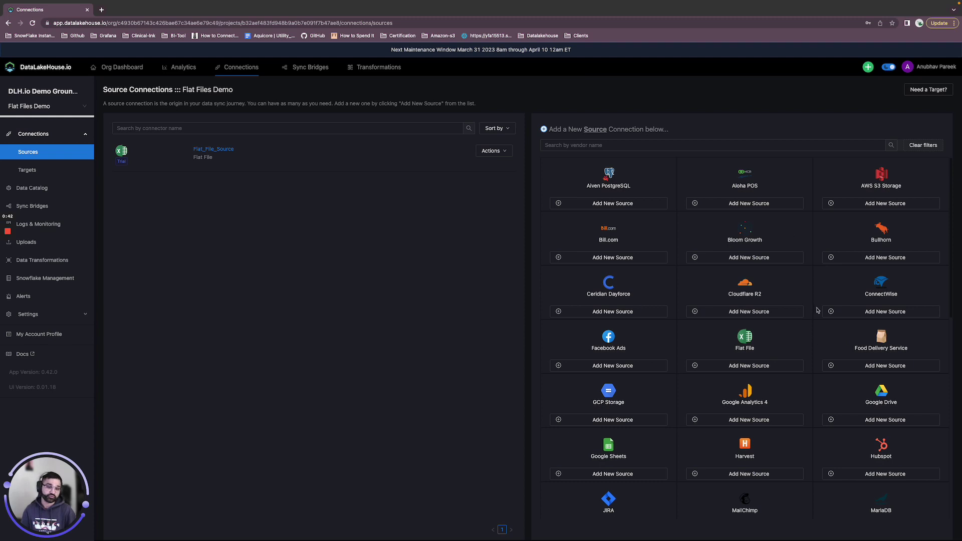
pyautogui.click(616, 145)
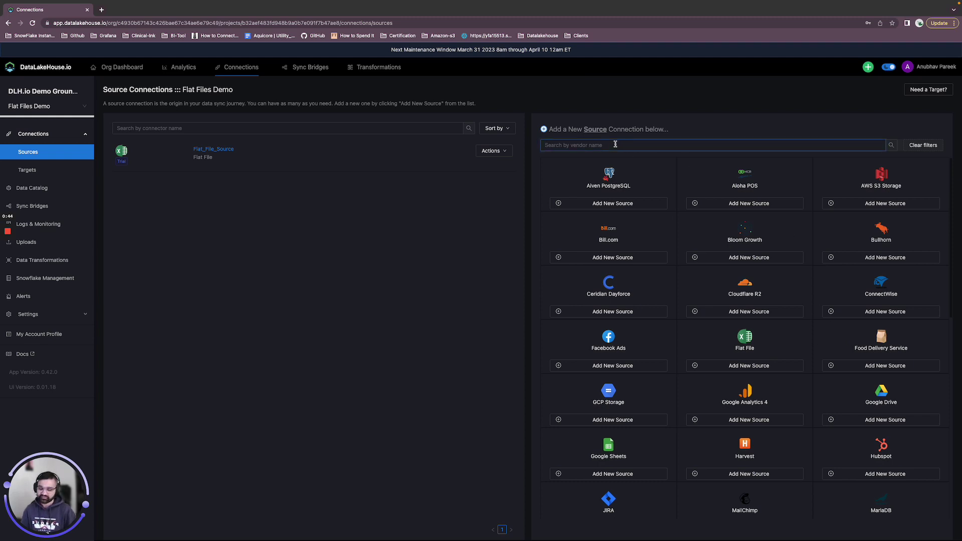
pyautogui.write('flat')
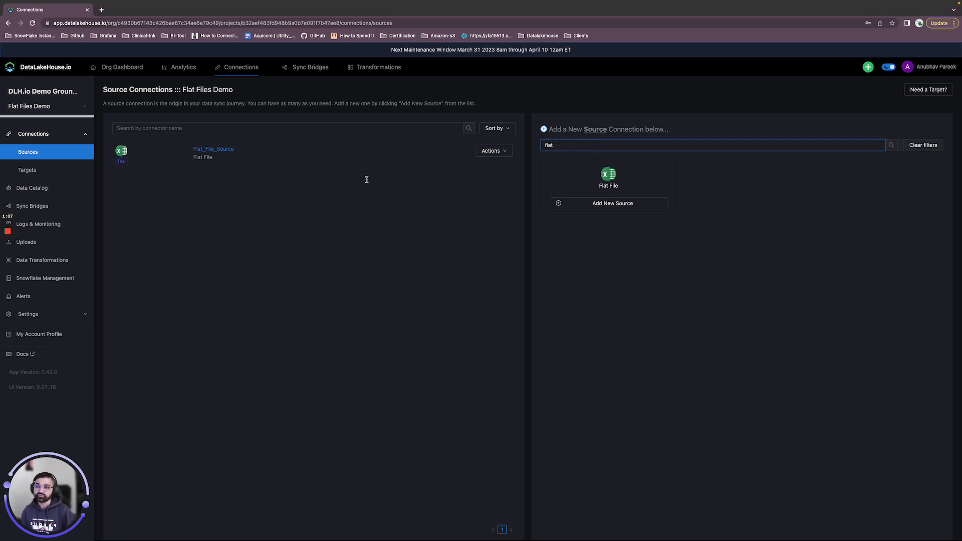
# Open the file upload dialog of the Flat_File_Source connection and search its uploaded files for "products".
pyautogui.click(215, 150)
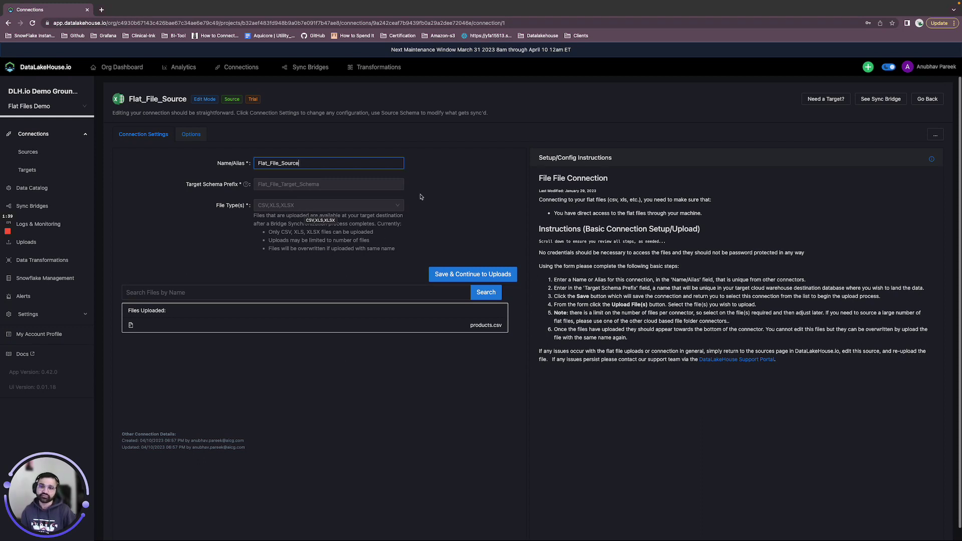
pyautogui.click(464, 275)
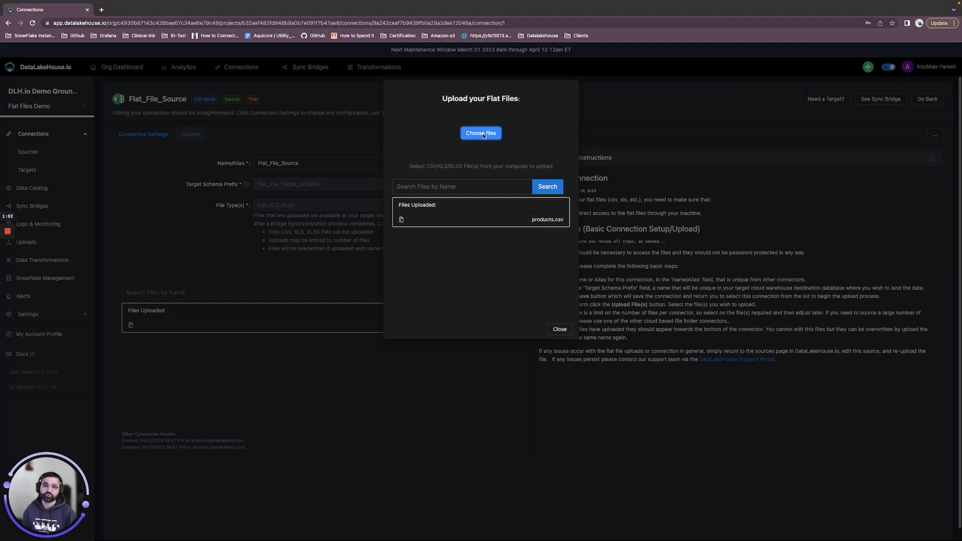
pyautogui.click(460, 185)
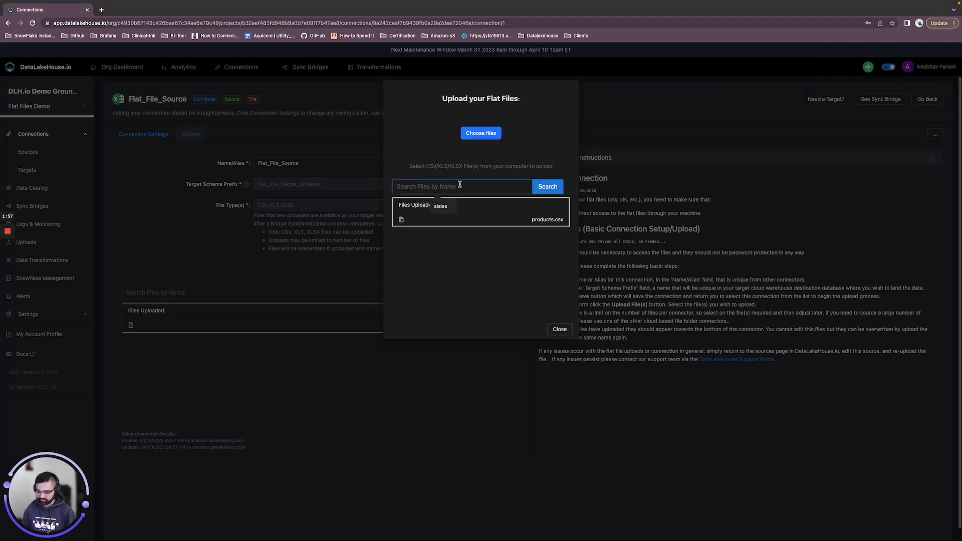
pyautogui.write('product')
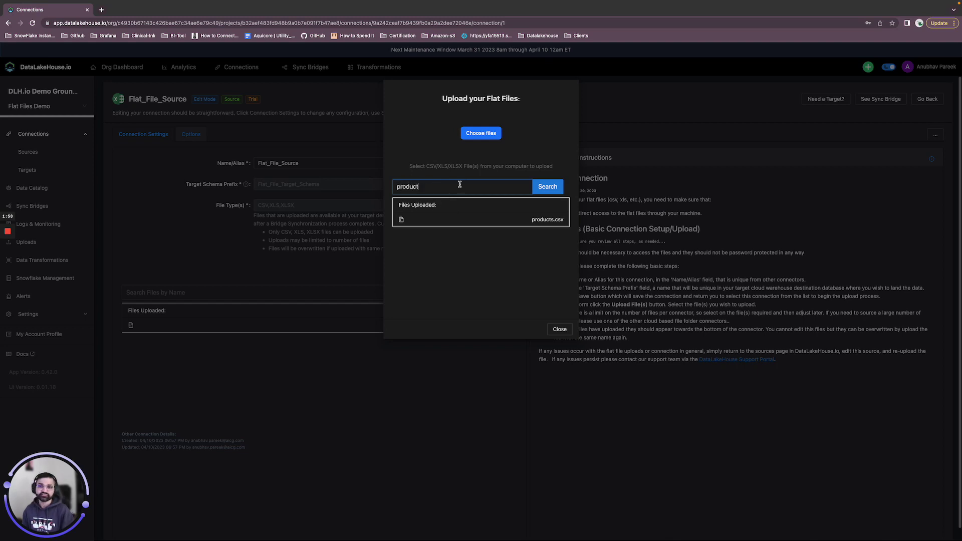
pyautogui.click(535, 193)
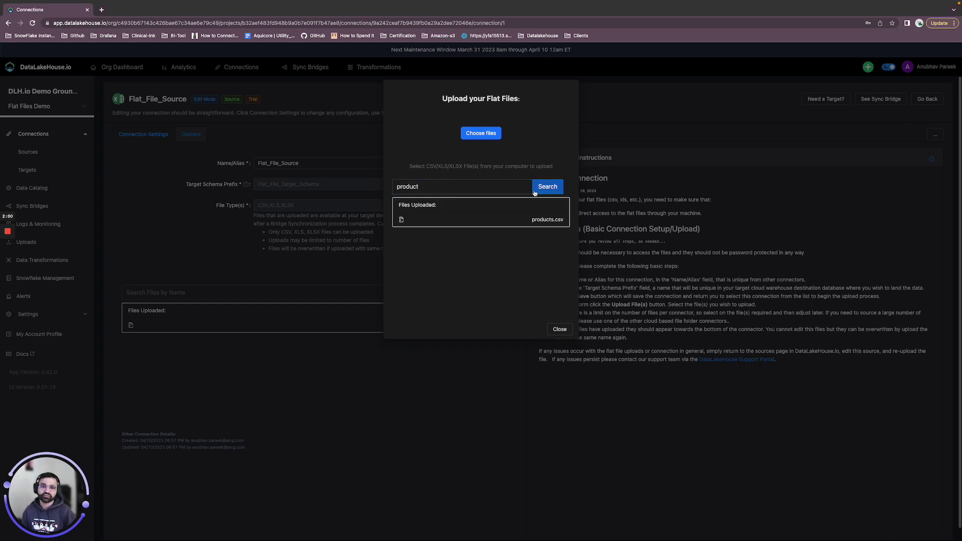
pyautogui.click(471, 186)
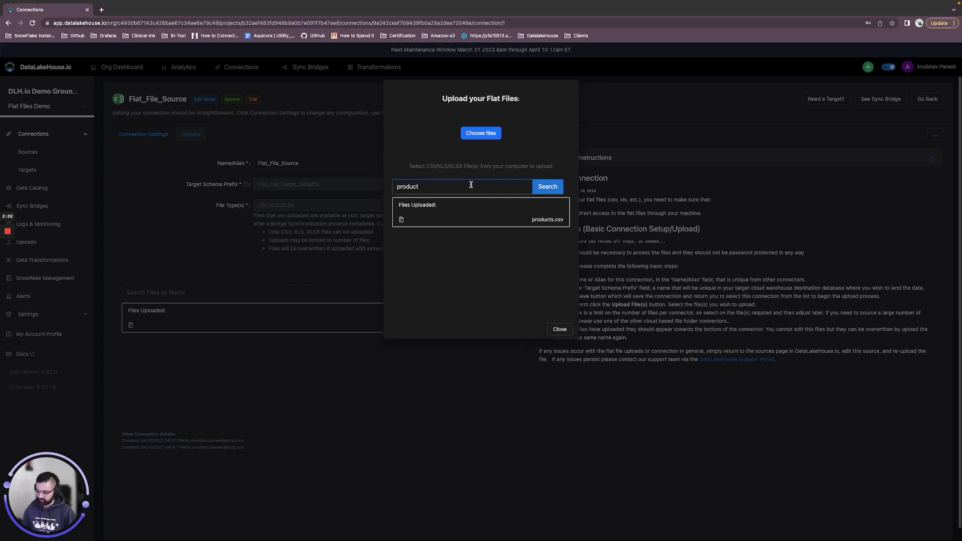
pyautogui.write('s')
pyautogui.click(547, 186)
# Search the uploaded files for "order", and close the upload dialog and the browser's save-password prompt.
pyautogui.doubleClick(437, 185)
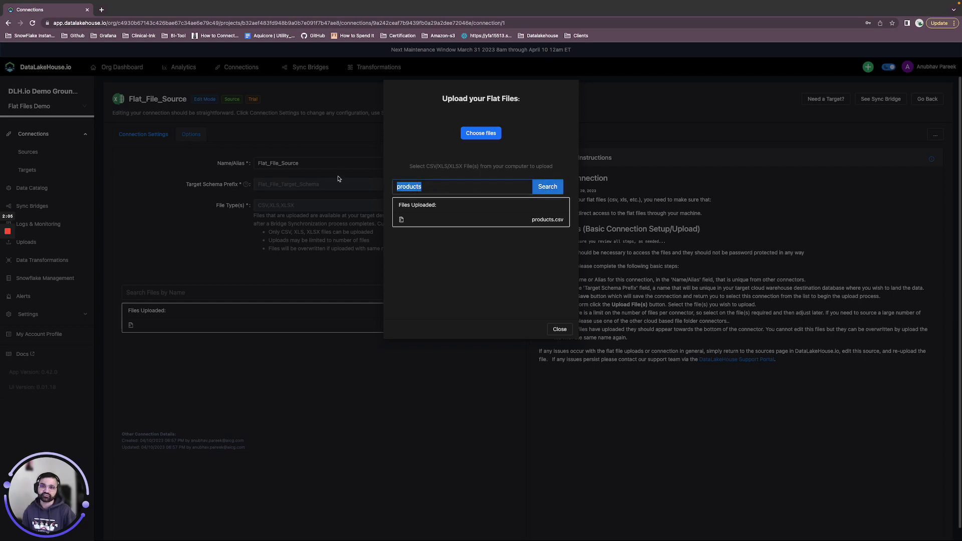
pyautogui.write('order')
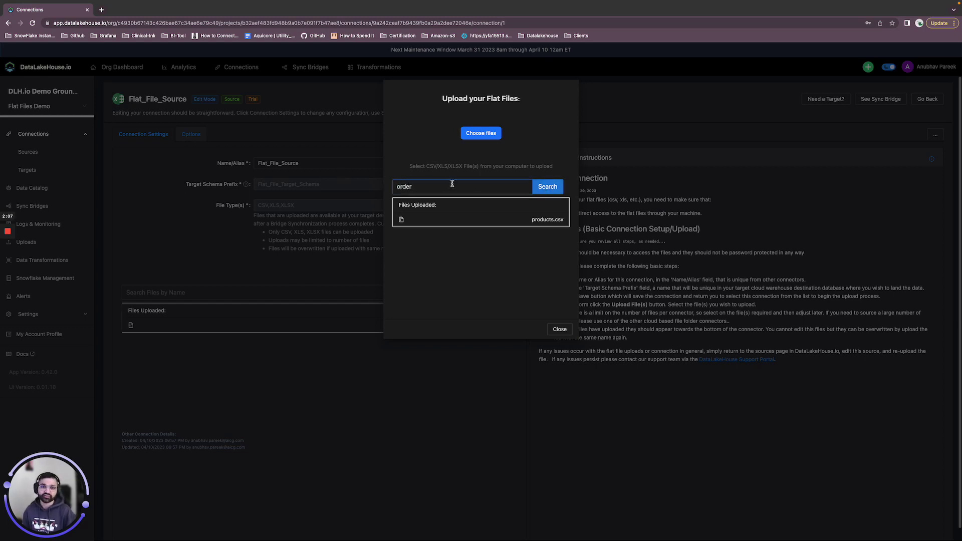
pyautogui.click(548, 192)
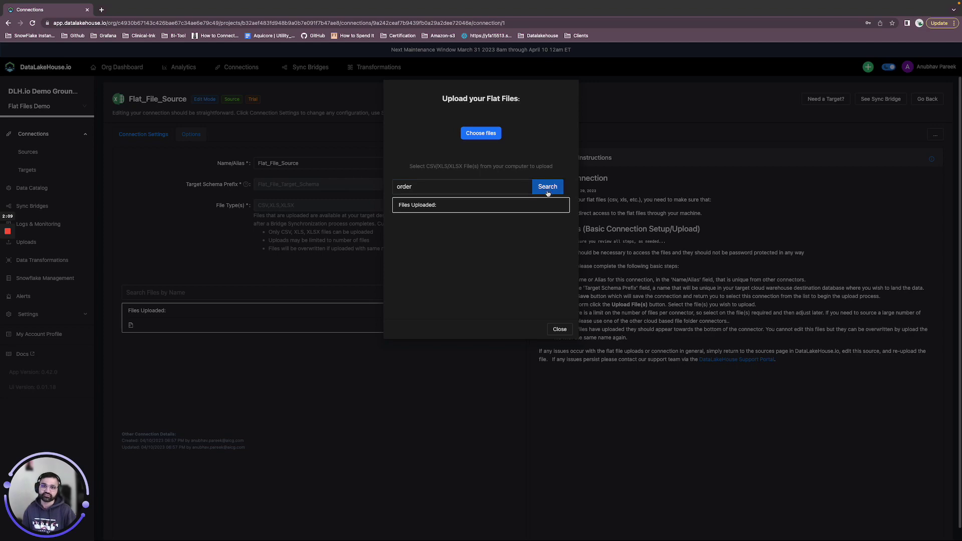
pyautogui.click(559, 330)
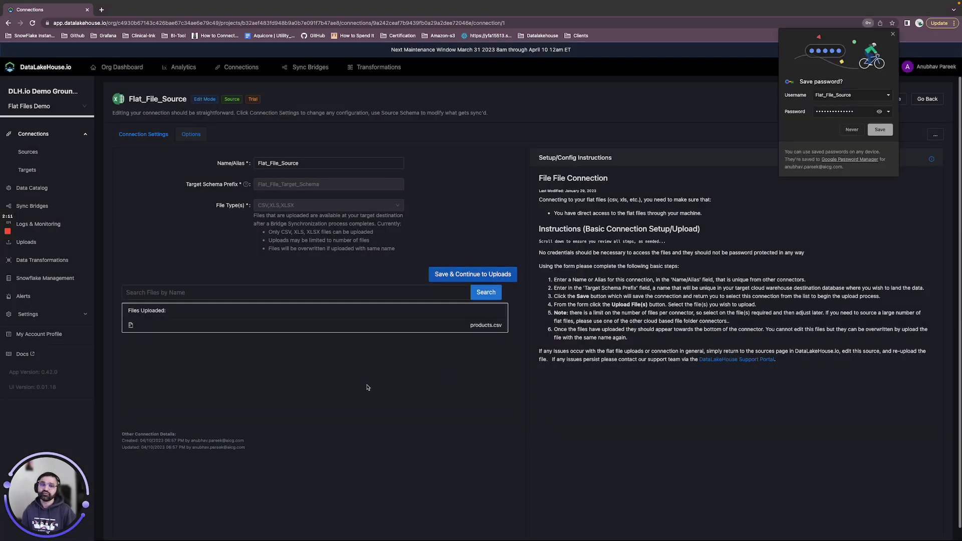
pyautogui.click(893, 34)
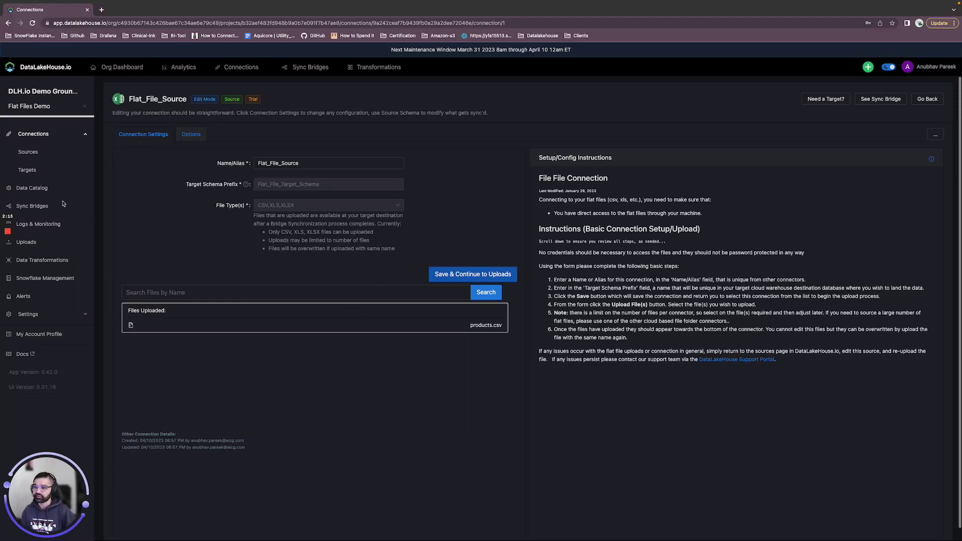
# Open the Snowflake_Target target connection and review its account URL, database, warehouse, user and role settings.
pyautogui.click(28, 171)
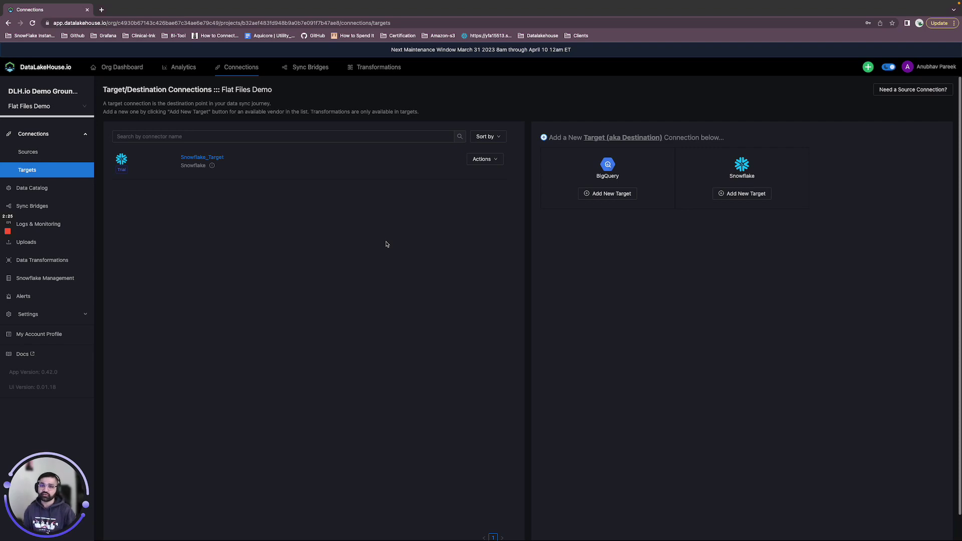
pyautogui.click(215, 158)
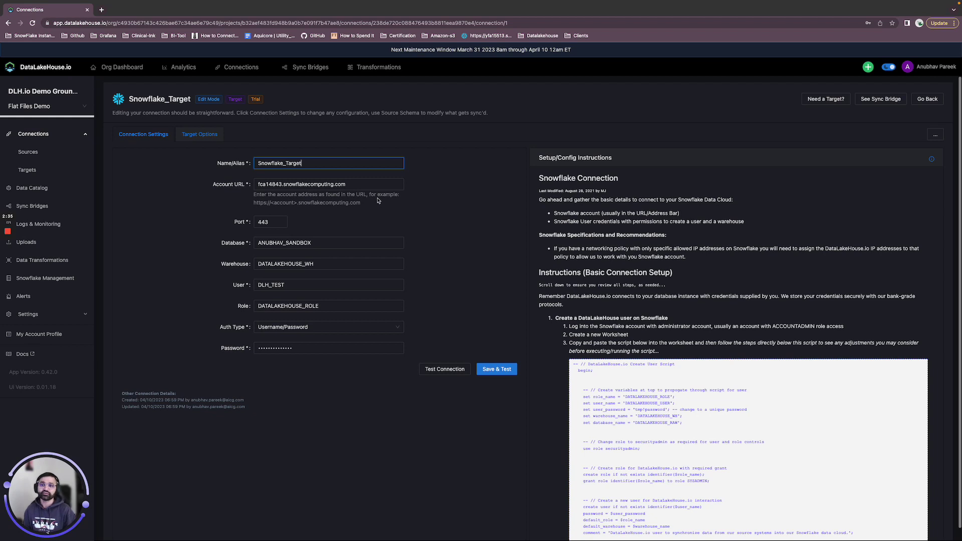
pyautogui.click(363, 185)
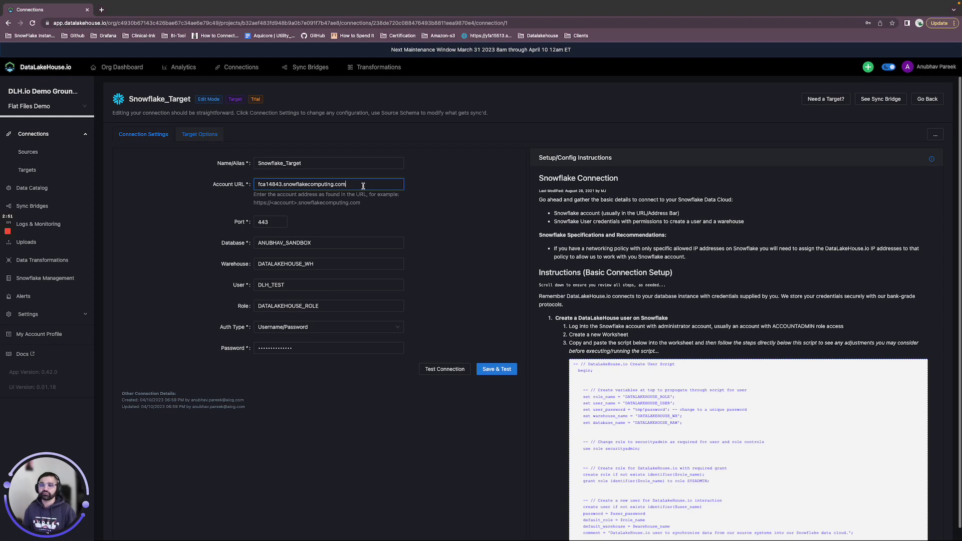
pyautogui.click(319, 244)
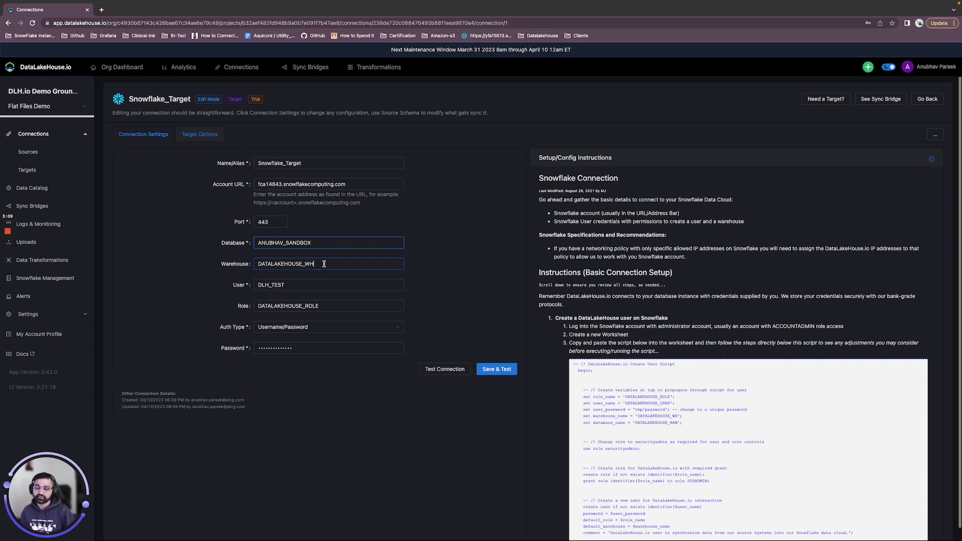
pyautogui.click(324, 264)
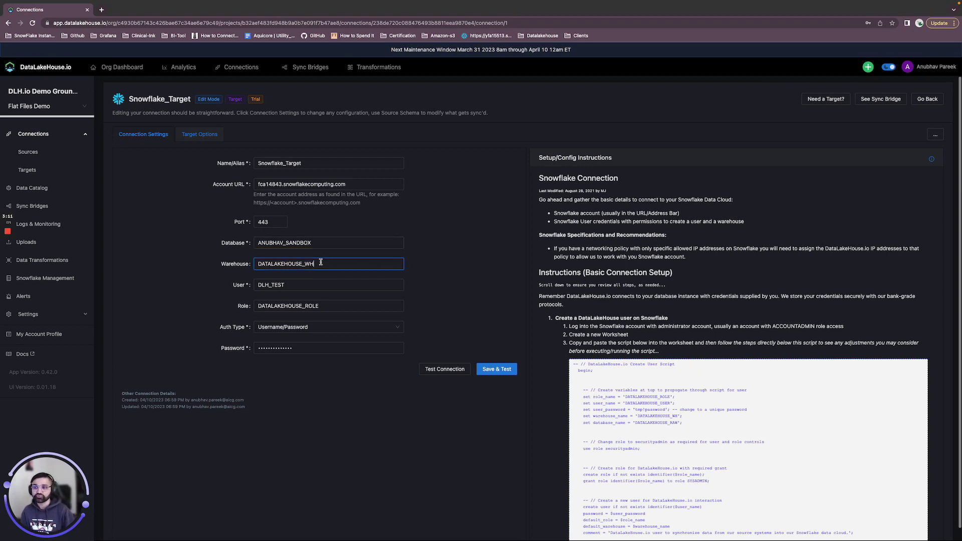
pyautogui.moveTo(310, 287); pyautogui.dragTo(264, 282)
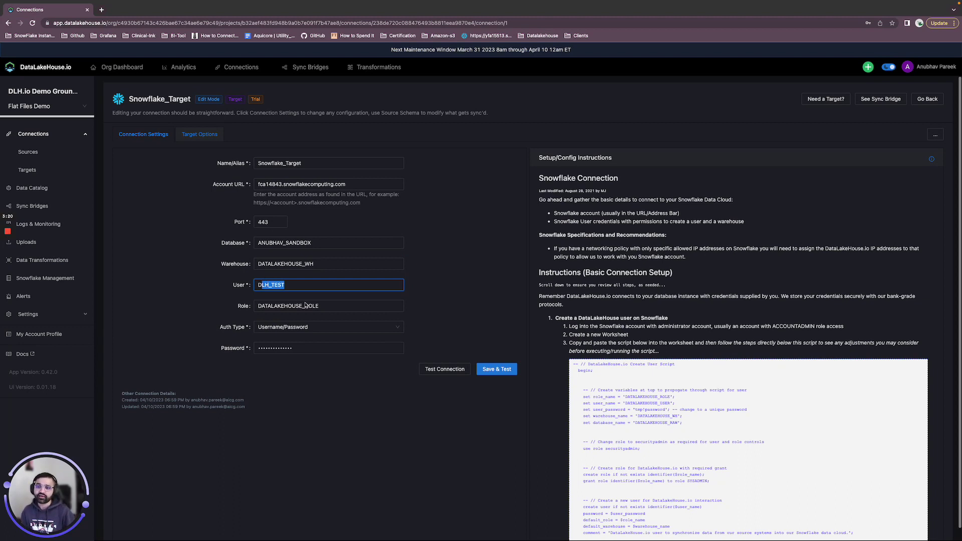
pyautogui.click(327, 306)
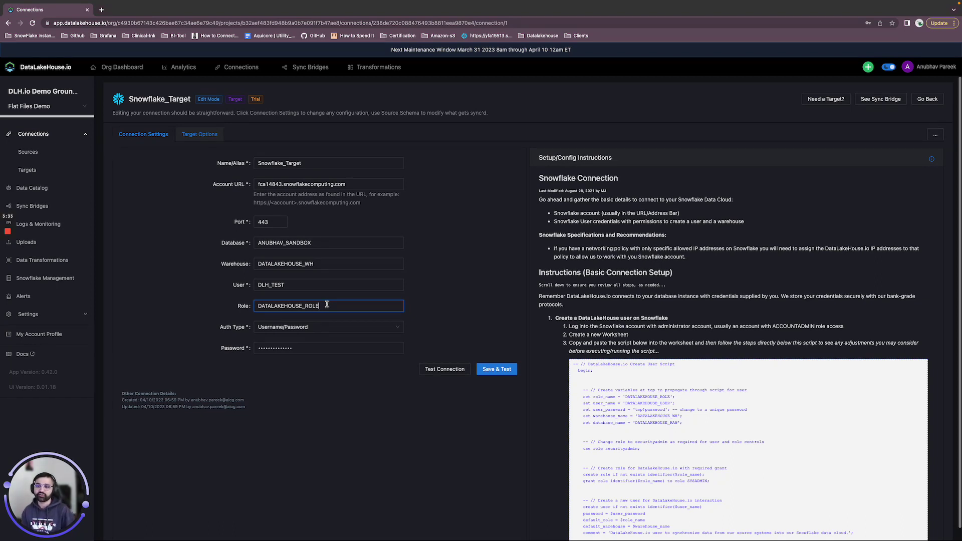
pyautogui.moveTo(327, 305); pyautogui.dragTo(257, 305)
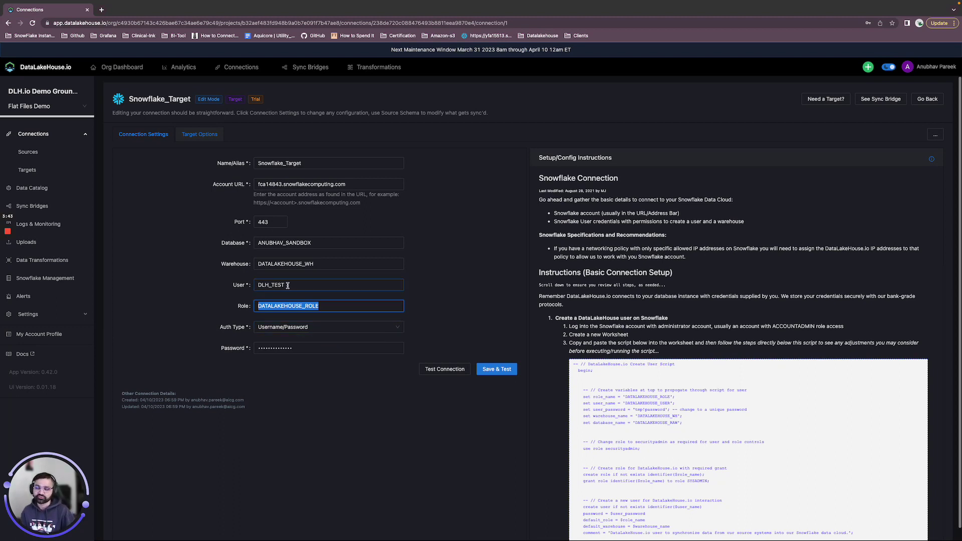
pyautogui.moveTo(286, 285); pyautogui.dragTo(269, 286)
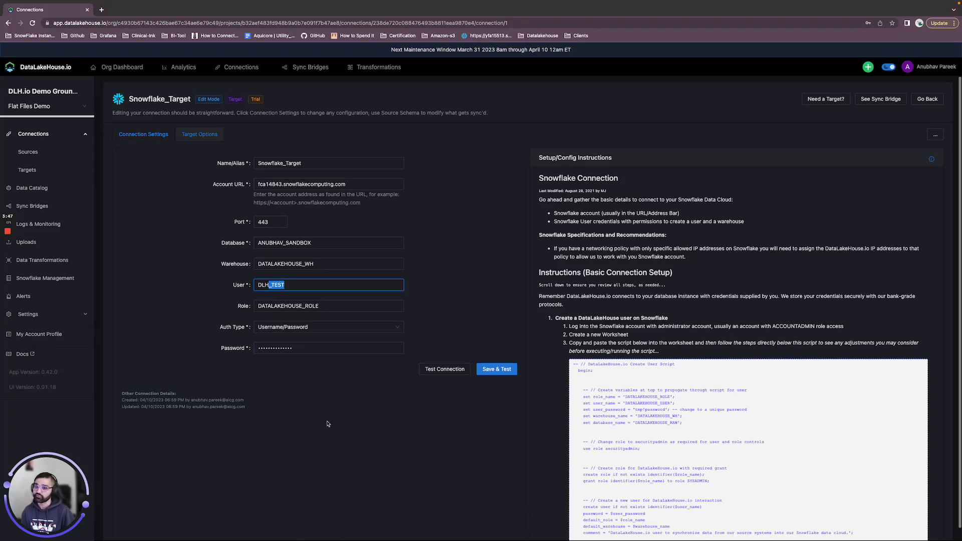
# Save and test the Snowflake_Target connection and go to the list of sync bridges.
pyautogui.click(497, 373)
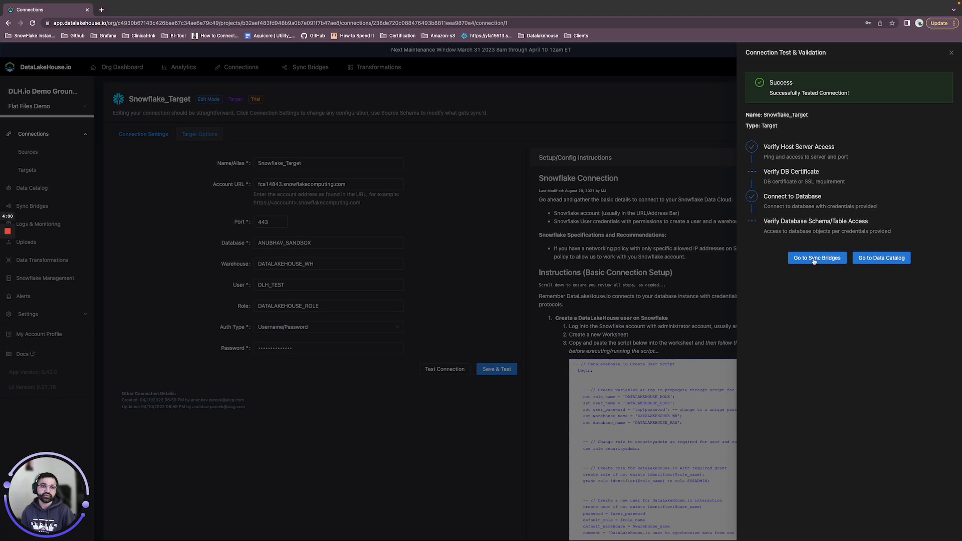
pyautogui.click(814, 259)
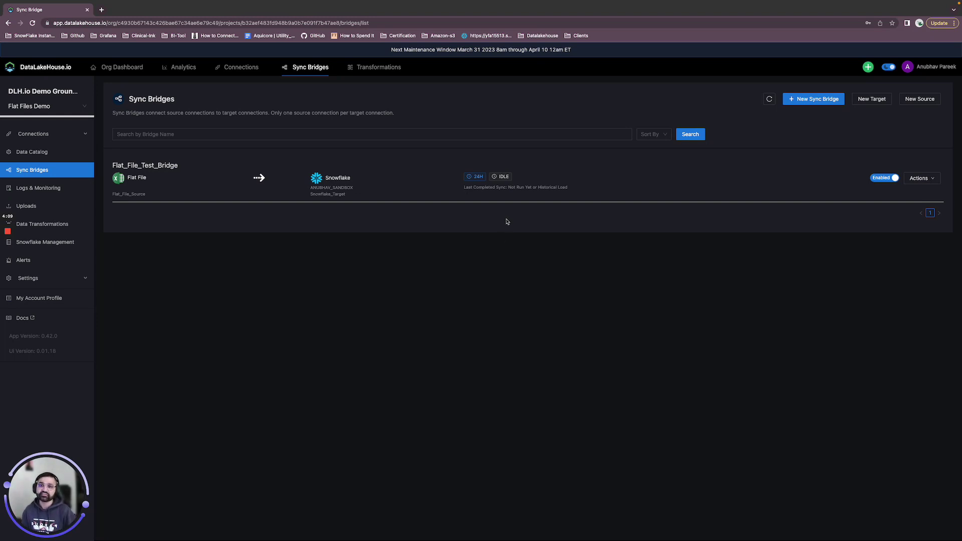
pyautogui.click(353, 179)
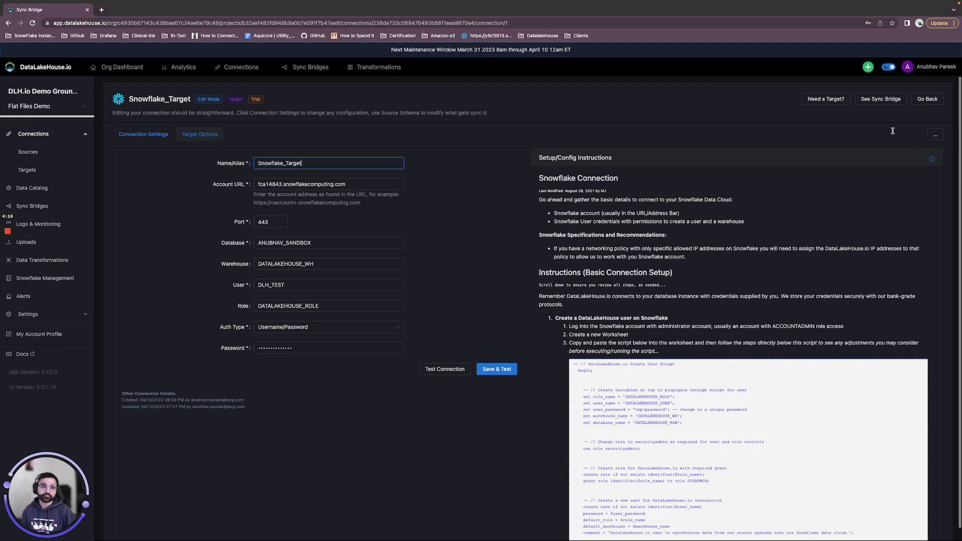
pyautogui.click(56, 206)
# Start a new sync bridge named Flat_File_Test_Bridge with Flat_File_Source as its source connection.
pyautogui.click(803, 100)
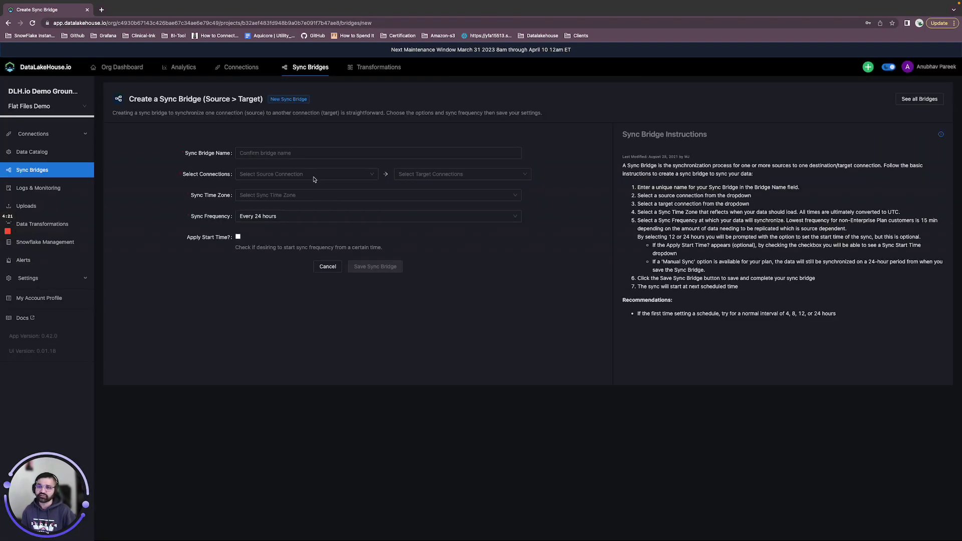
pyautogui.click(286, 156)
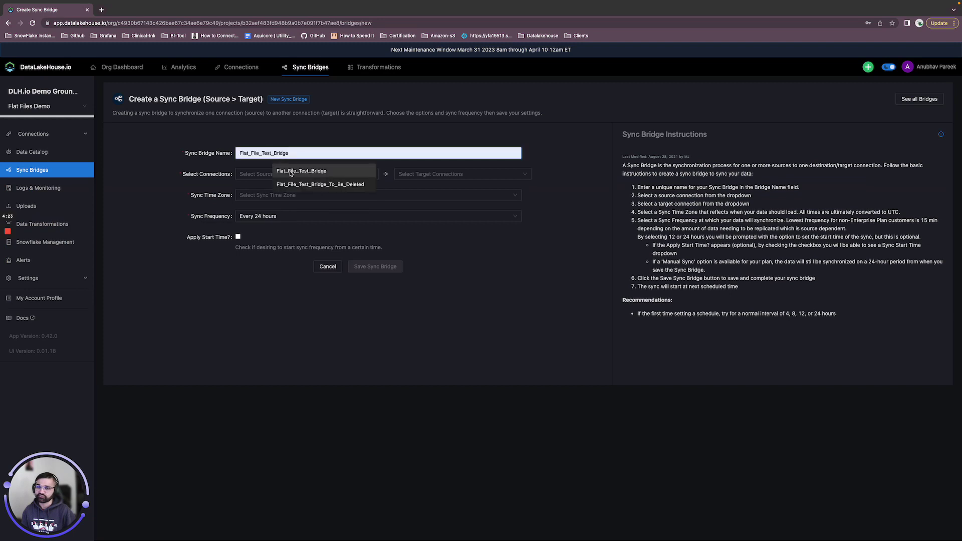
pyautogui.click(291, 172)
pyautogui.click(297, 175)
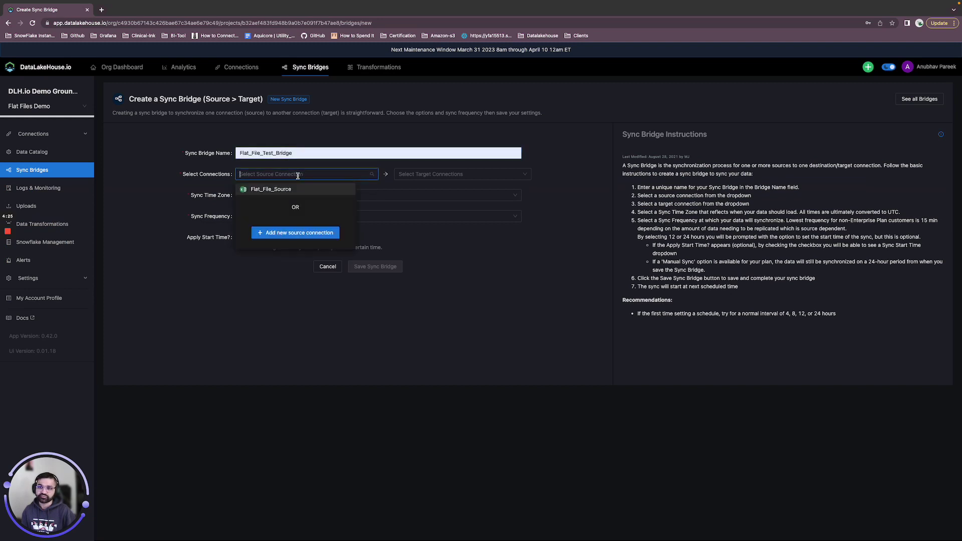
pyautogui.click(283, 191)
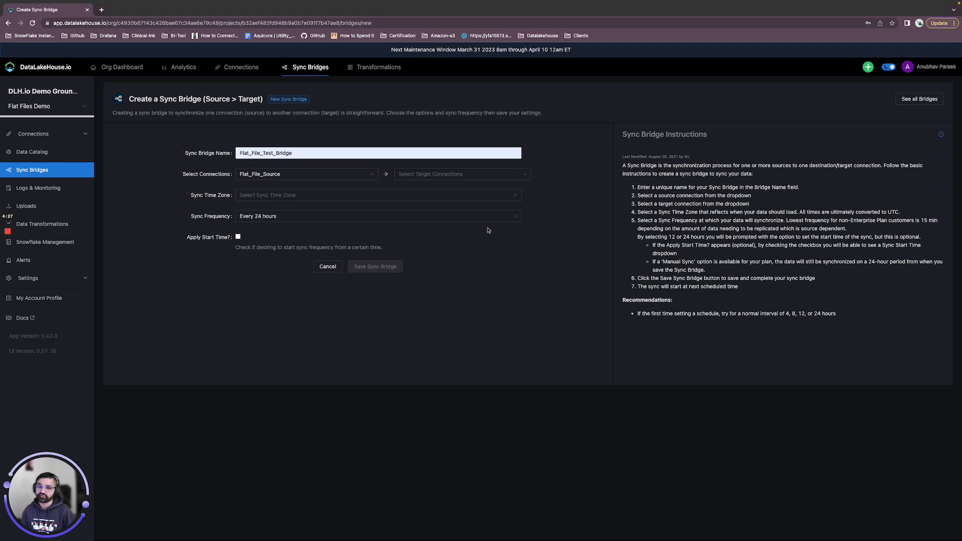
# Rename the new sync bridge Flat_File_Test_Bridge_2 and select Snowflake_Target as its target connection.
pyautogui.click(331, 157)
pyautogui.write('_2')
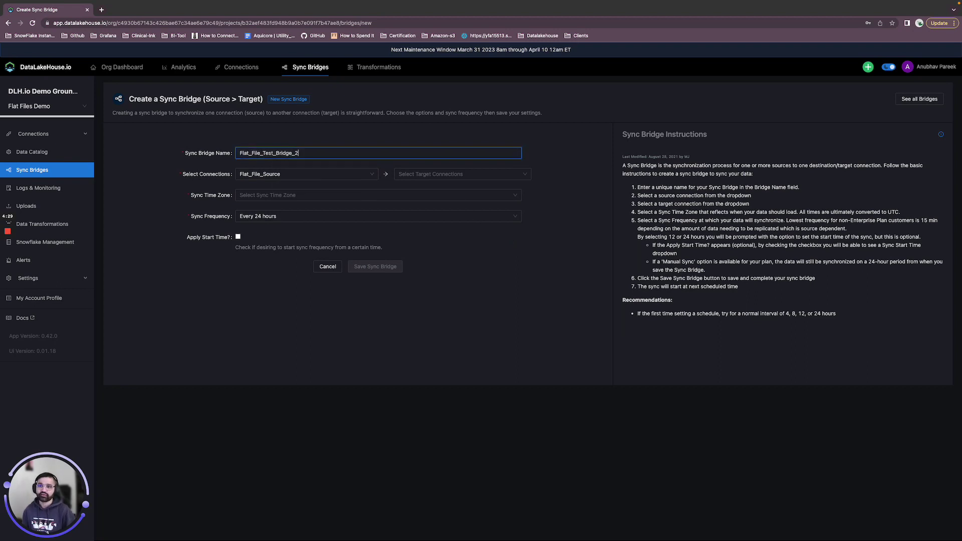
pyautogui.click(408, 174)
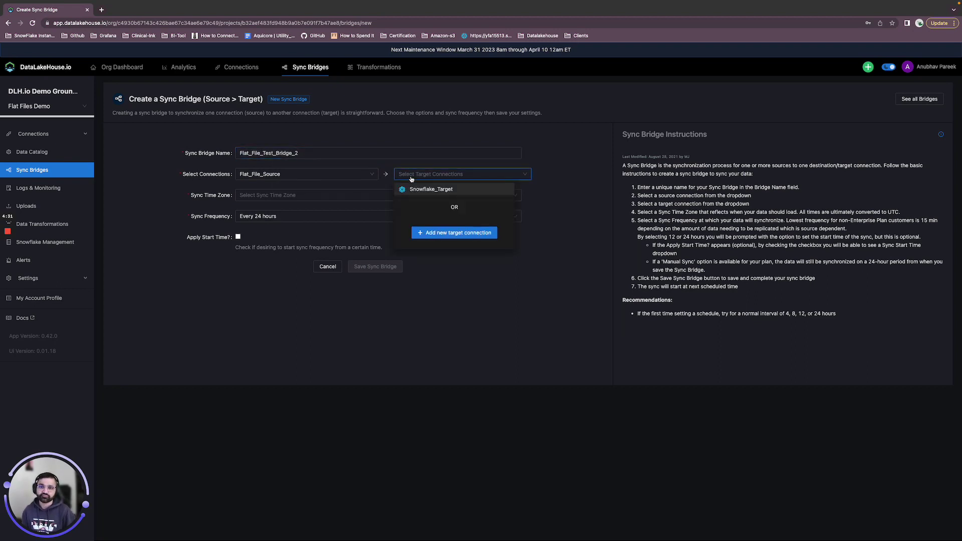
pyautogui.click(433, 190)
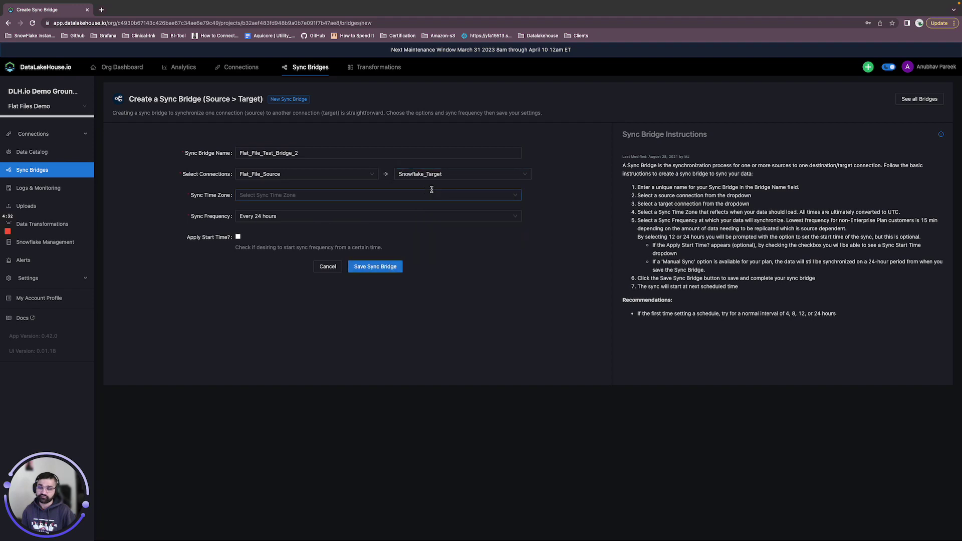
# Set the new bridge's sync time zone to UTC (GMT) and its sync frequency to every 1 hour.
pyautogui.click(333, 196)
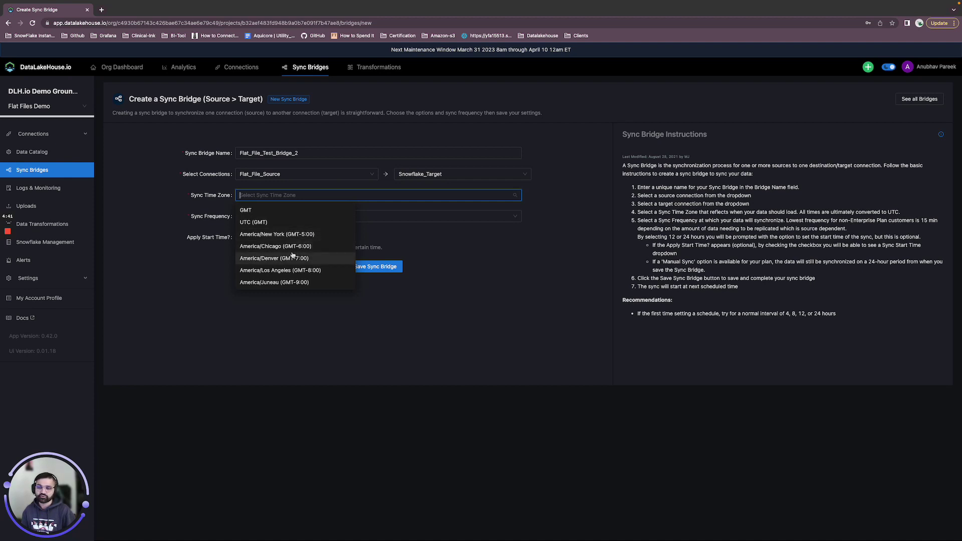
pyautogui.press('Down')
pyautogui.press('Down')
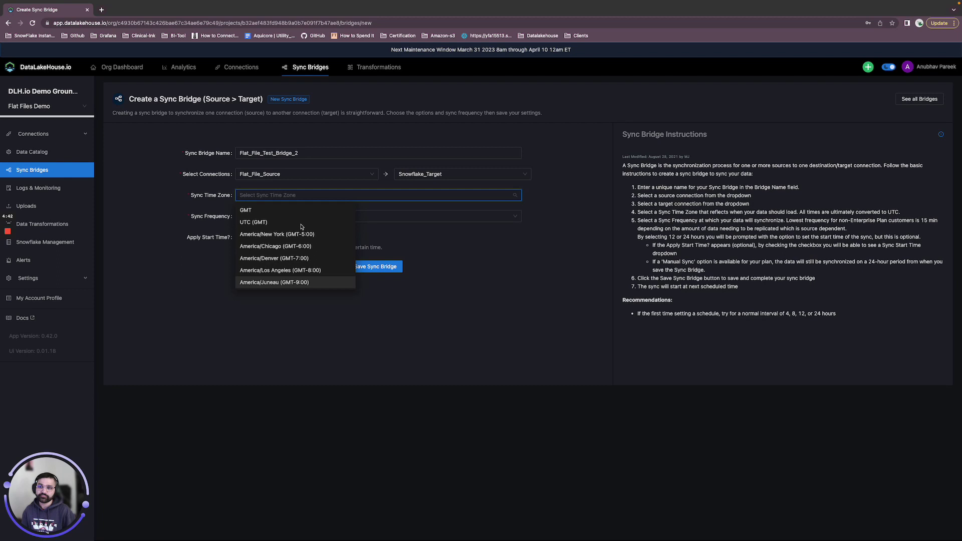
pyautogui.click(261, 223)
pyautogui.click(331, 216)
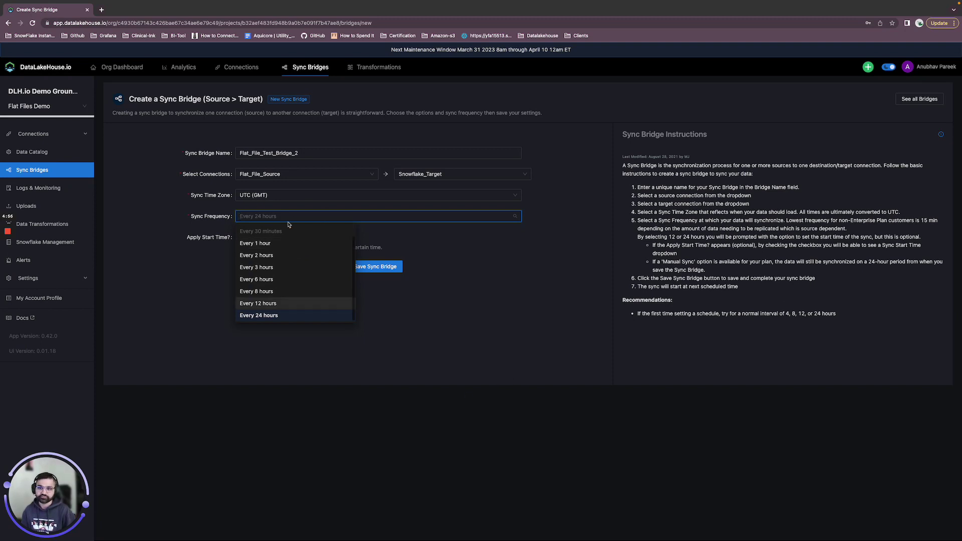
pyautogui.click(274, 244)
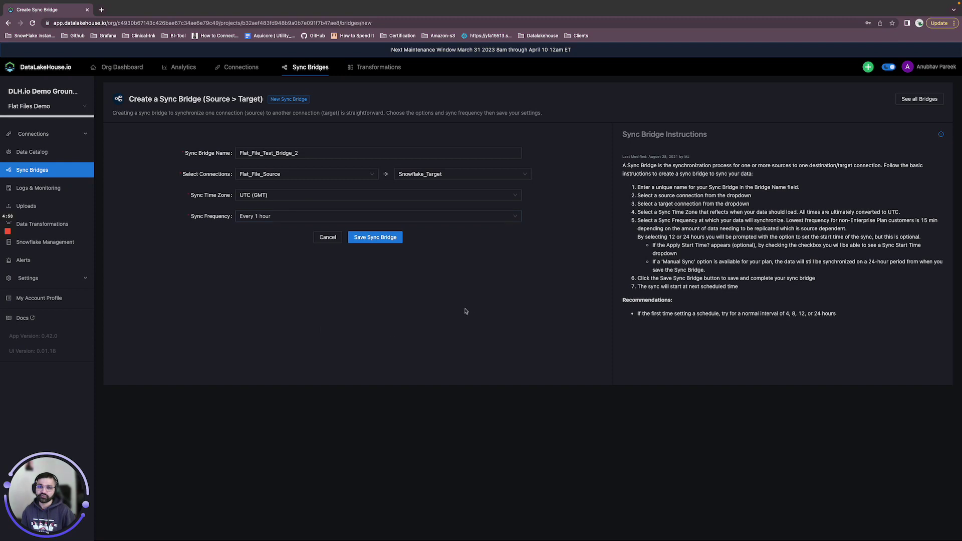
# Try to save the sync bridge Flat_File_Test_Bridge_2, dismiss the notification and return to the list of sync bridges.
pyautogui.click(380, 238)
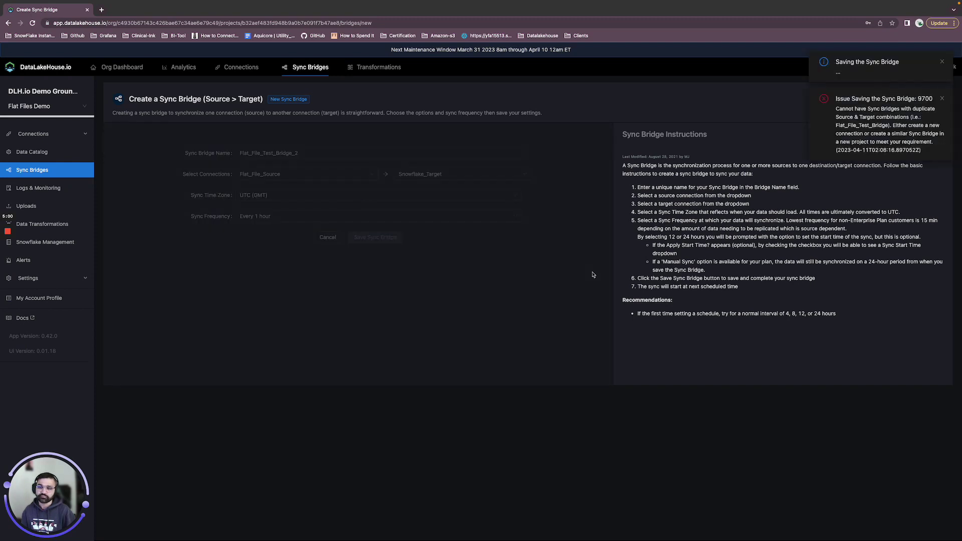
pyautogui.click(940, 99)
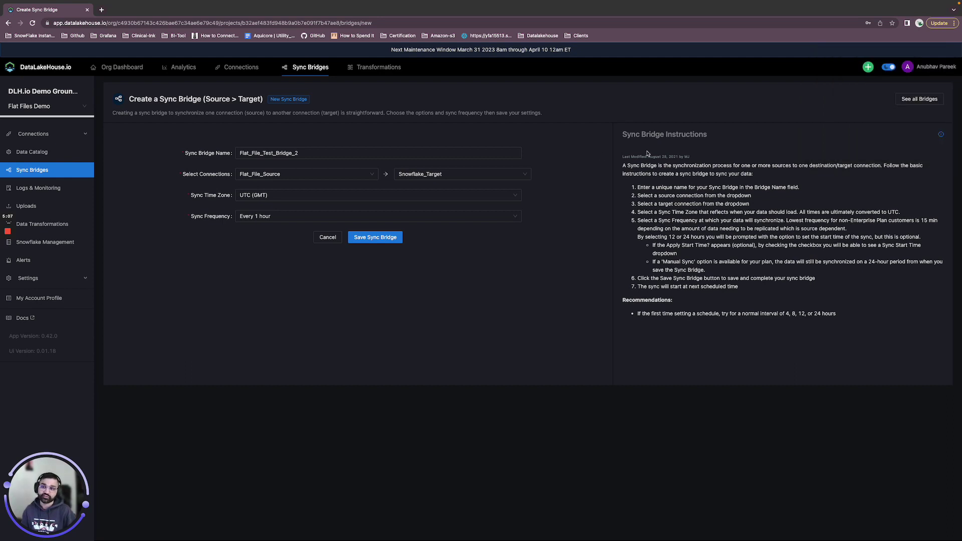
pyautogui.click(321, 153)
pyautogui.click(35, 172)
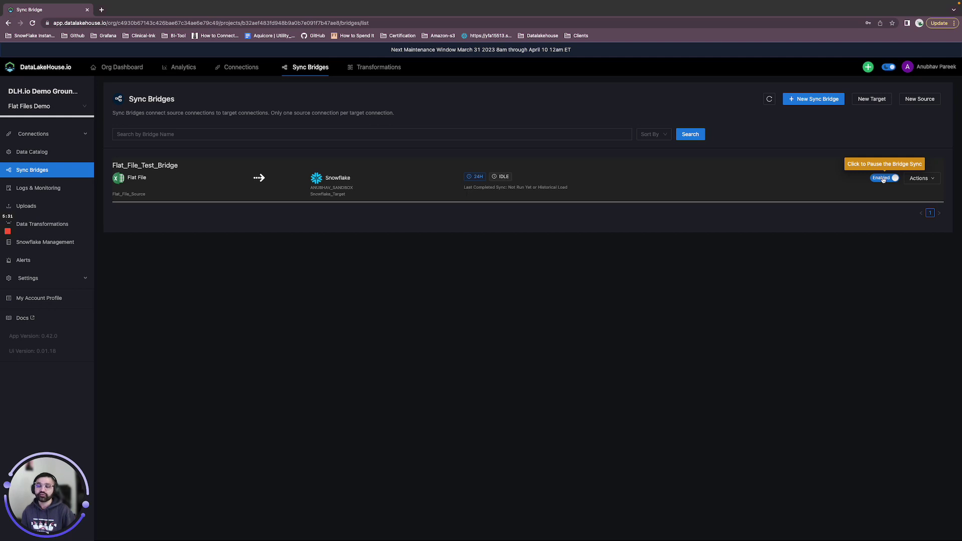
# Review the available actions for Flat_File_Test_Bridge and check its sync status and last start time.
pyautogui.click(927, 180)
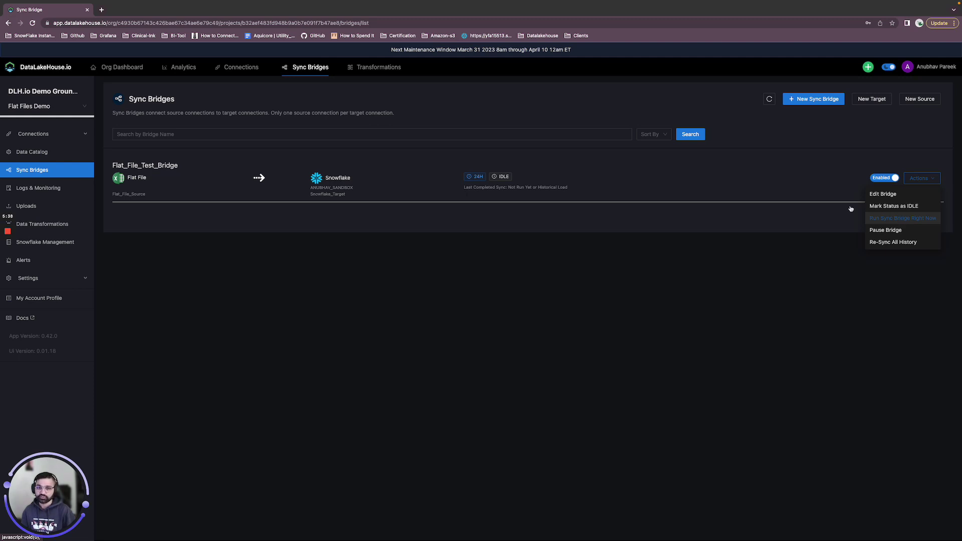
pyautogui.click(740, 279)
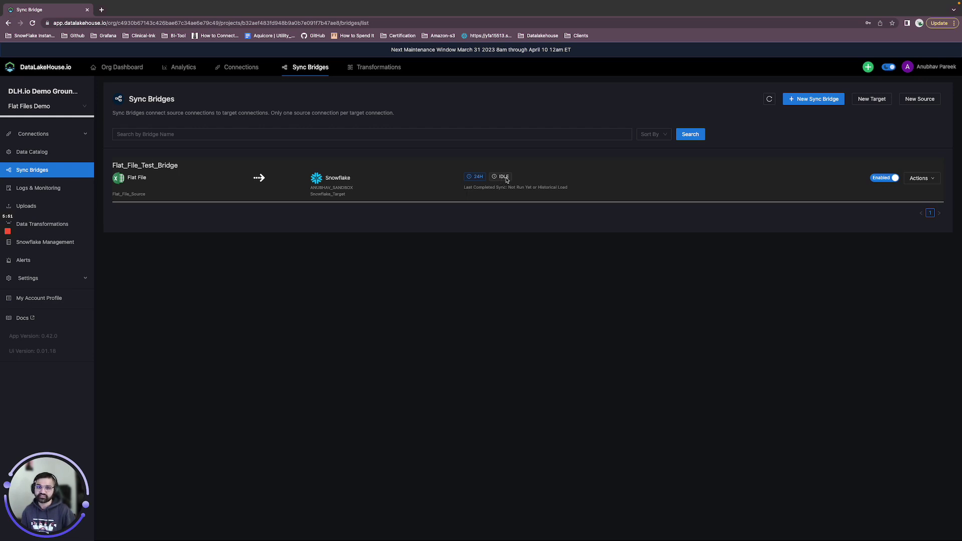
pyautogui.moveTo(506, 180)
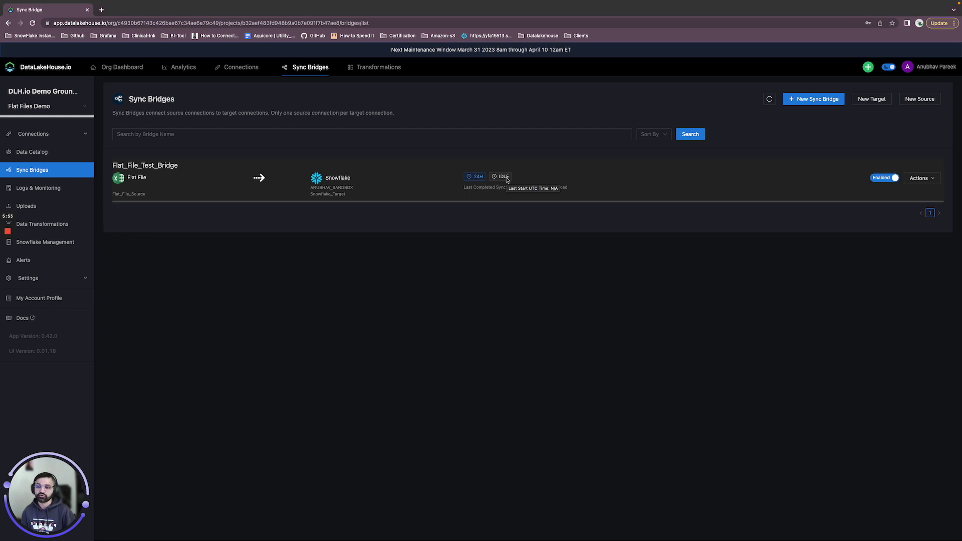